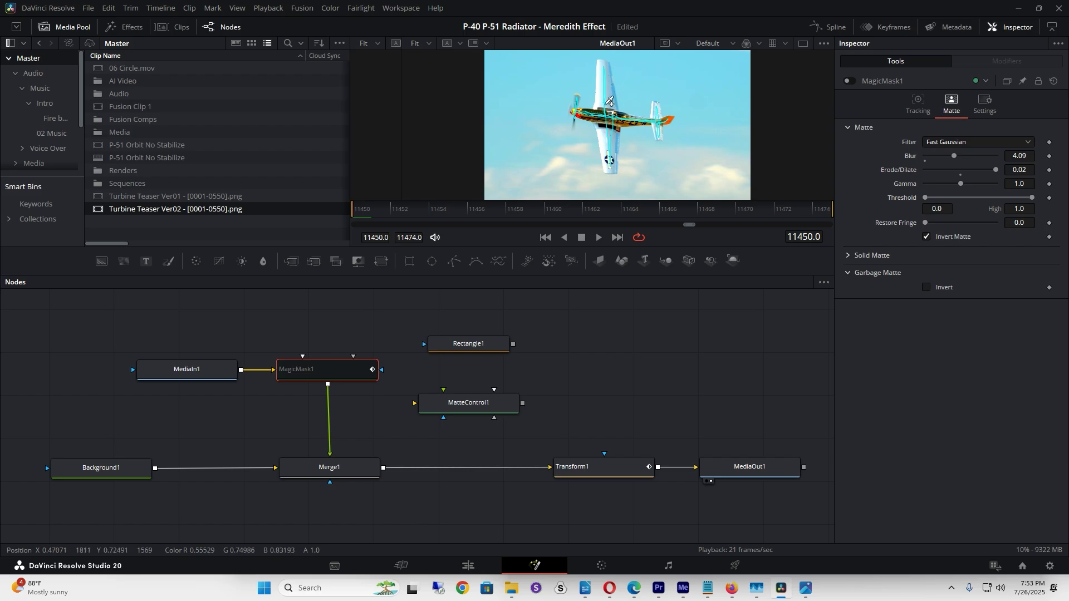
# Step: Enable MagicMask1 so the viewer shows the faint cyan plane silhouette over the sky
pyautogui.click(849, 82)
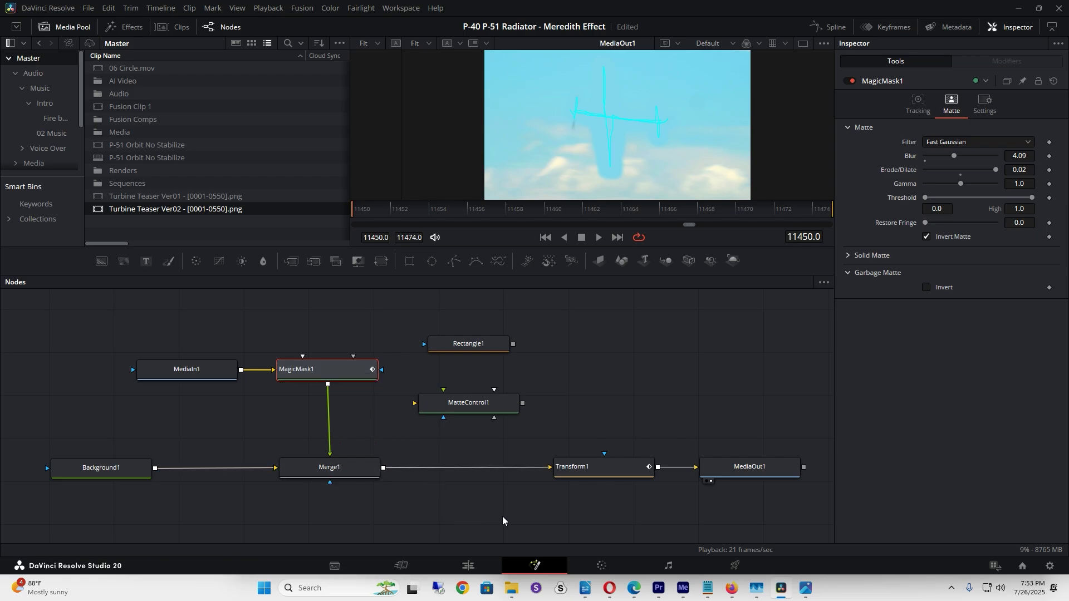
# Step: Select Transform1 at frame 11462, where the sky shifts right, and begin wiring Rectangle1's output
pyautogui.click(585, 471)
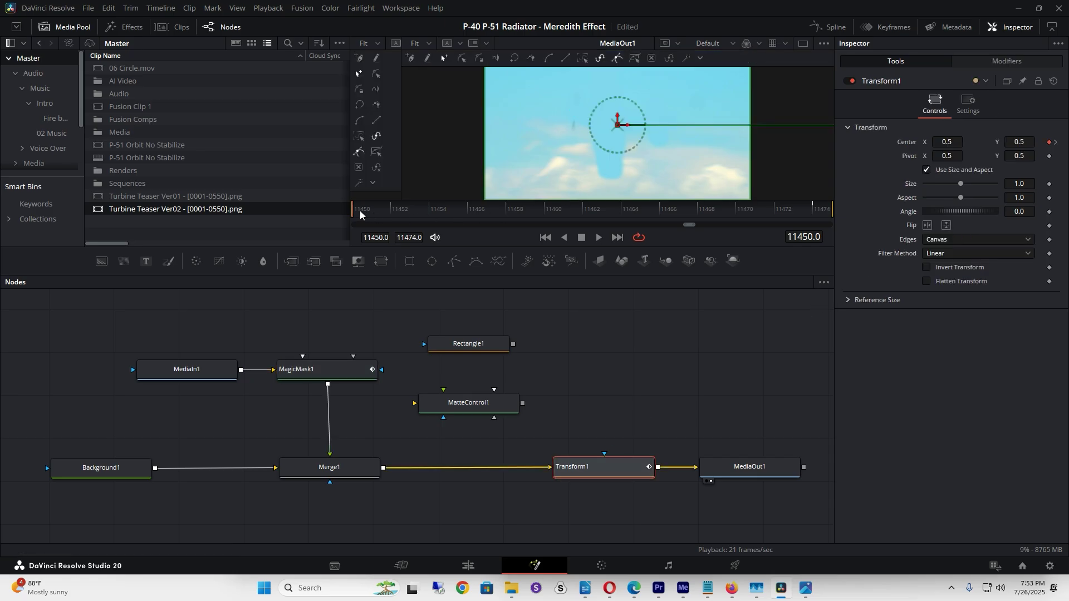
pyautogui.moveTo(361, 211); pyautogui.dragTo(585, 213)
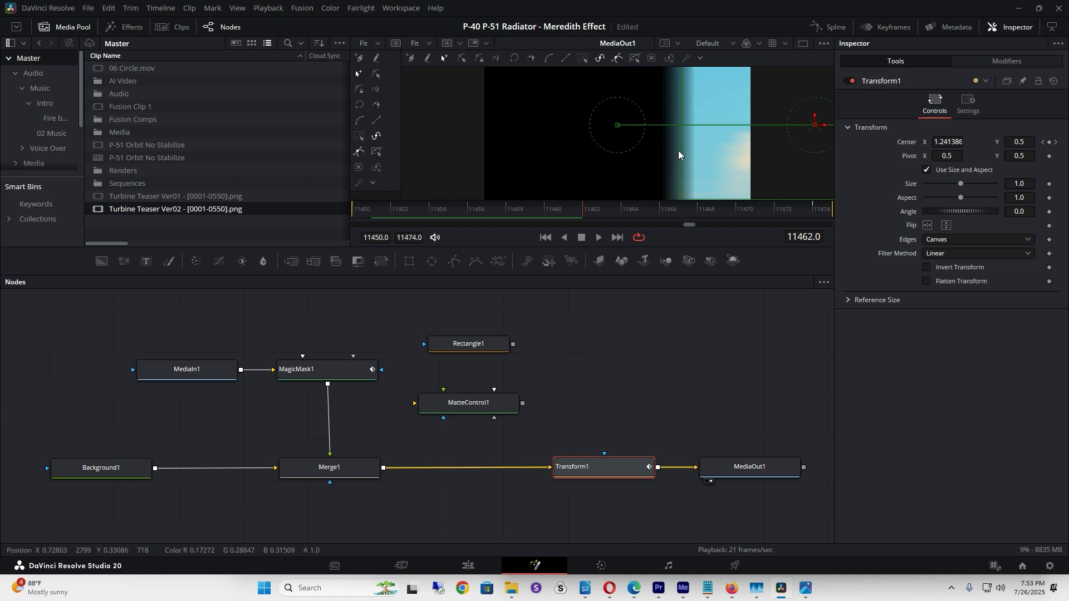
pyautogui.moveTo(505, 317); pyautogui.dragTo(353, 327)
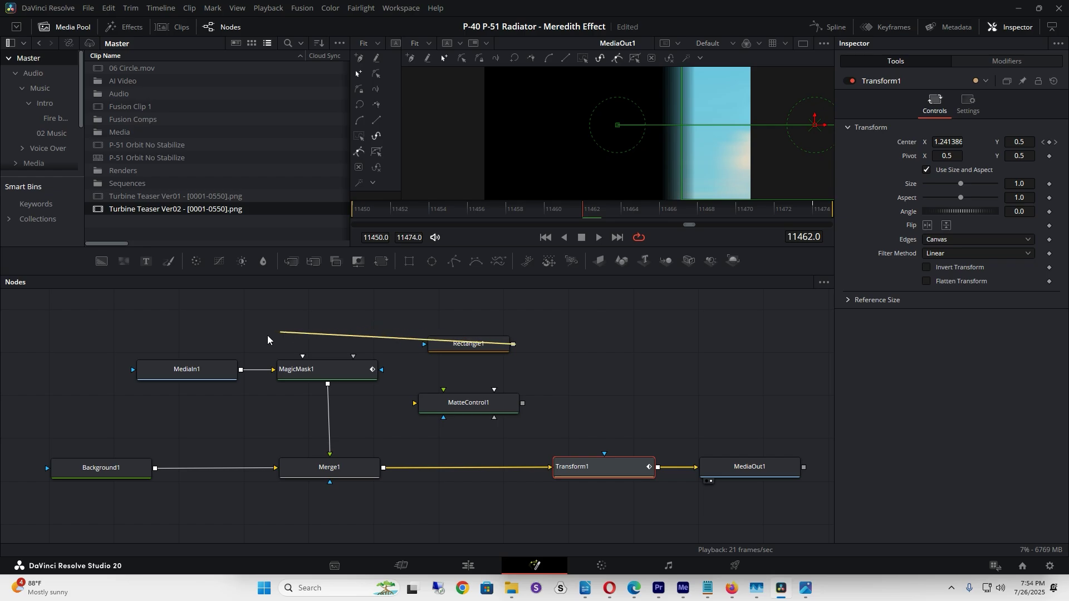
pyautogui.moveTo(353, 327); pyautogui.dragTo(170, 371)
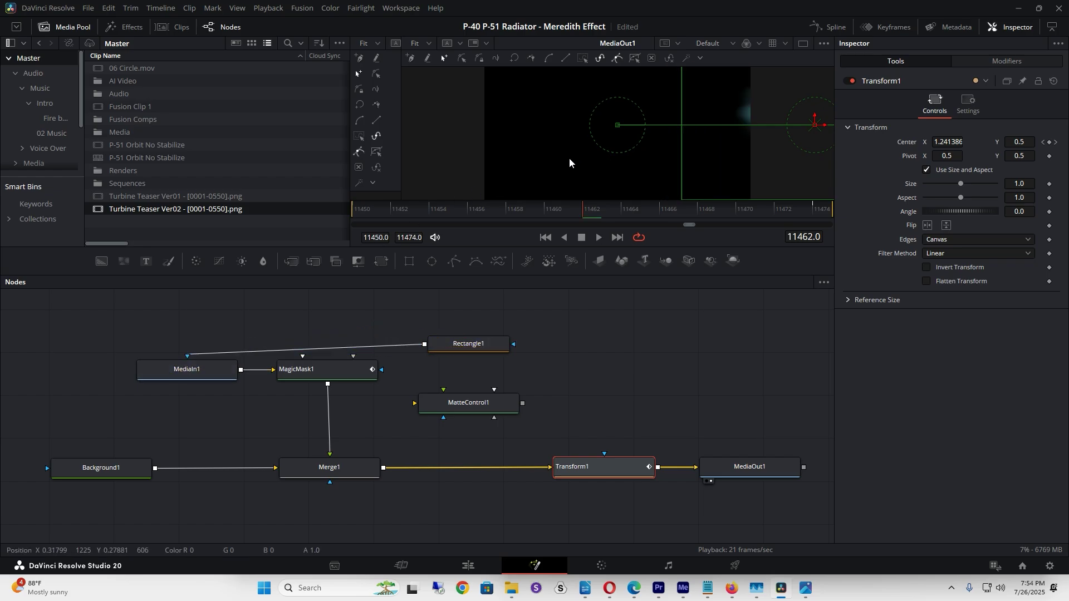
pyautogui.moveTo(188, 359); pyautogui.dragTo(470, 408)
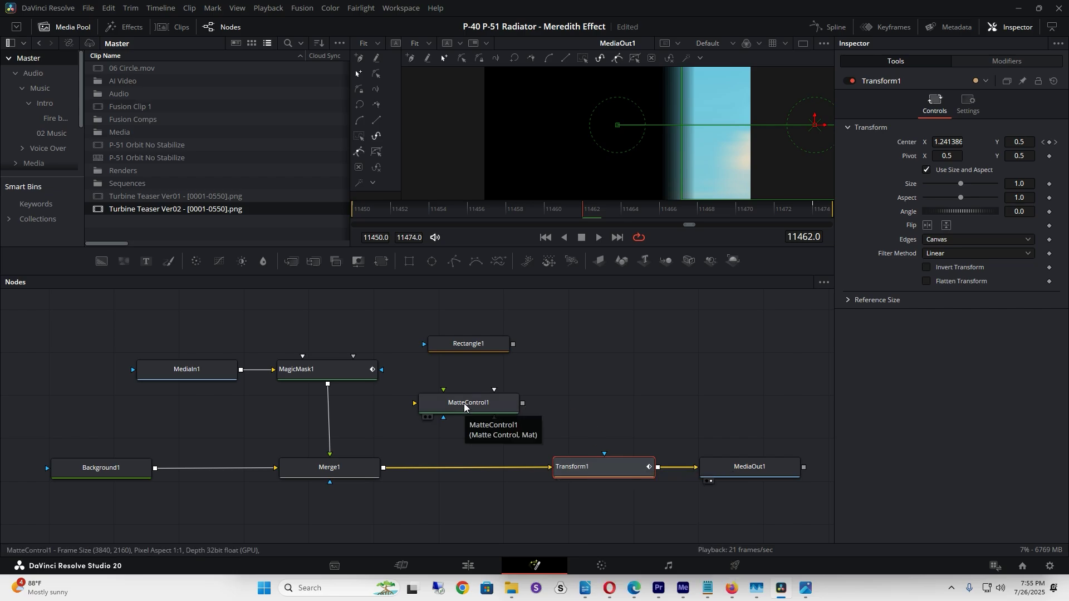
# Step: Drop MatteControl1 onto the Merge1–Transform1 link and wire Rectangle1's output into it
pyautogui.moveTo(464, 404); pyautogui.dragTo(466, 472)
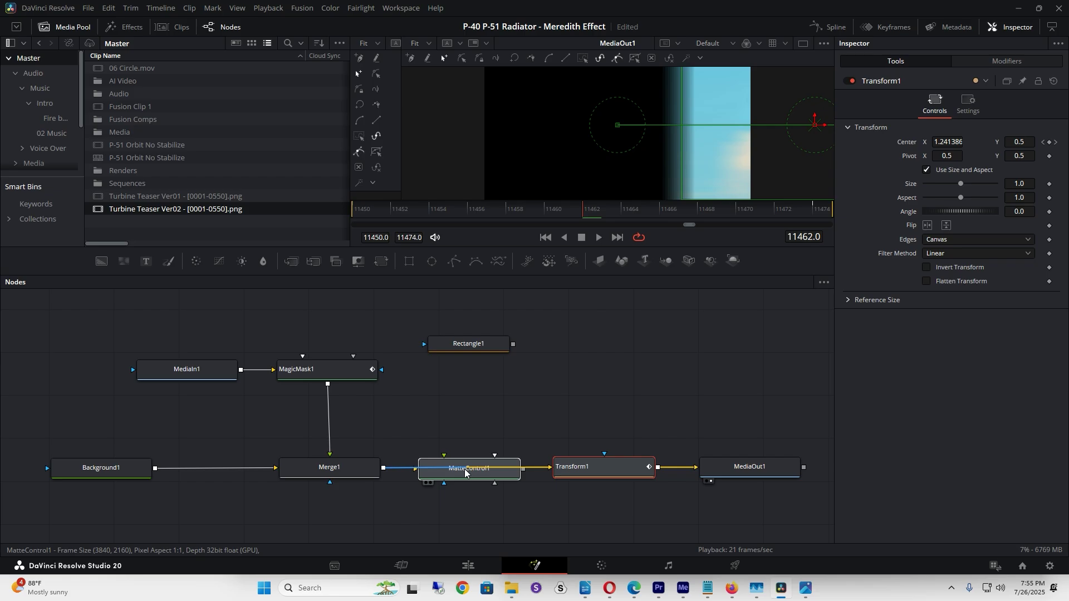
pyautogui.moveTo(466, 473); pyautogui.dragTo(465, 473)
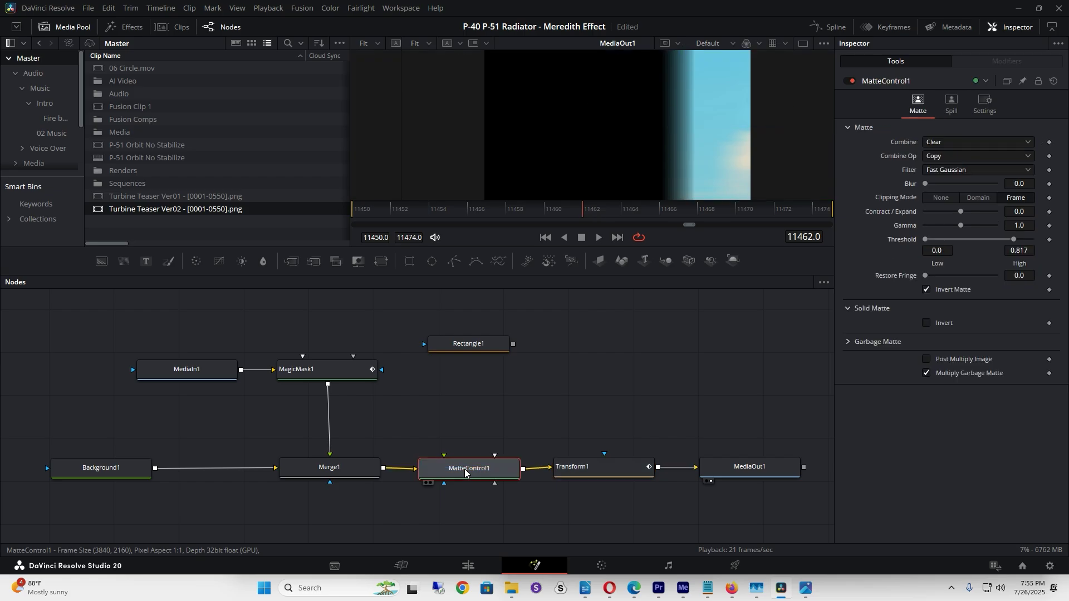
pyautogui.moveTo(513, 346); pyautogui.dragTo(472, 466)
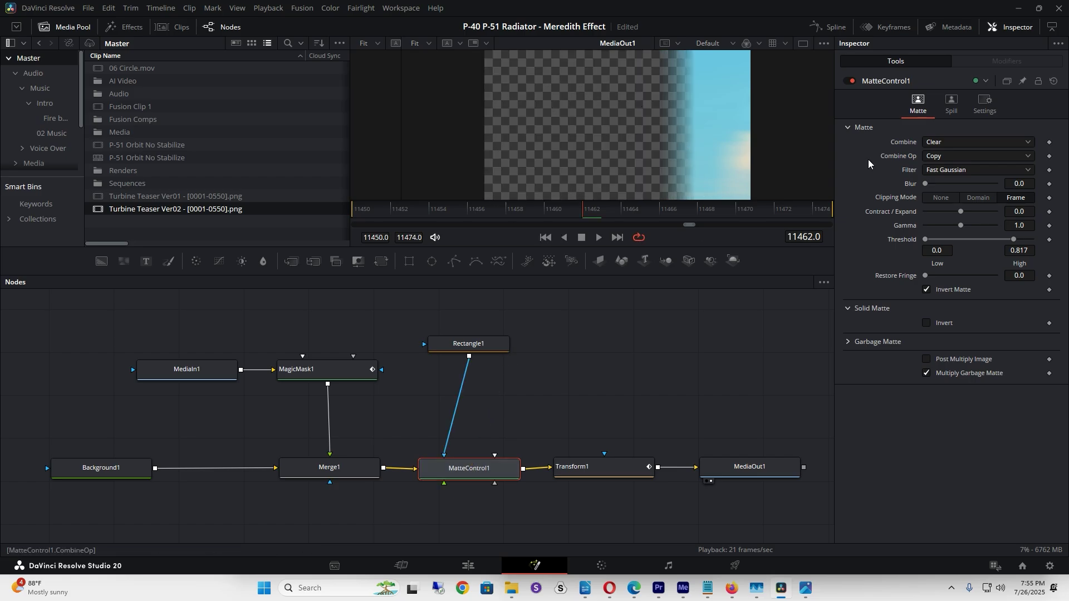
# Step: Reset MatteControl1 to defaults: Combine None, Threshold high 1.0, Invert Matte off
pyautogui.click(1053, 82)
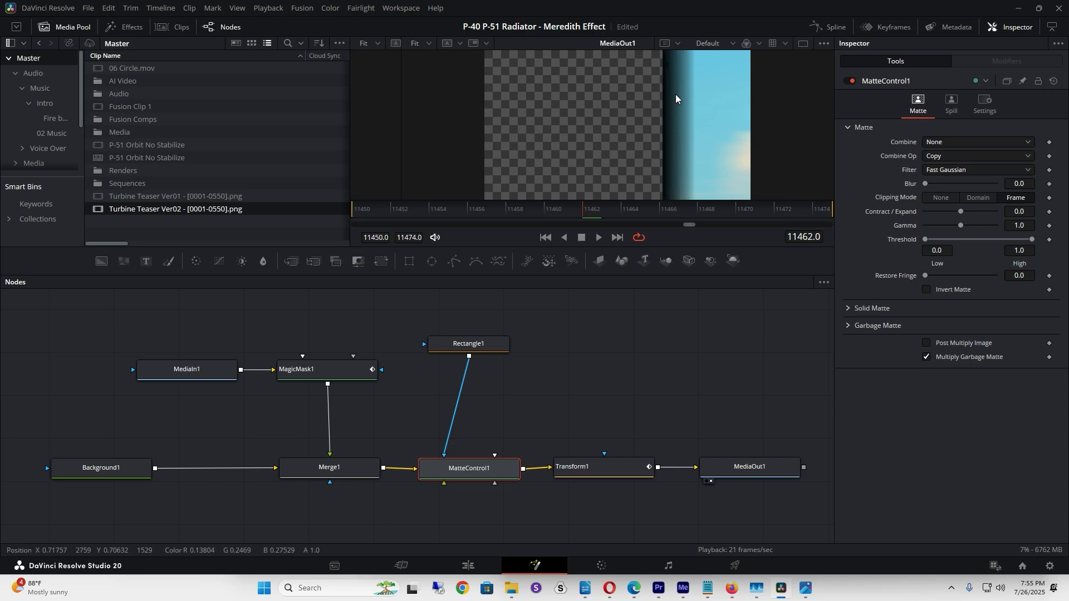
# Step: Set MatteControl1's Combine mode to Clear and scrub the timeline to check transparency
pyautogui.click(939, 145)
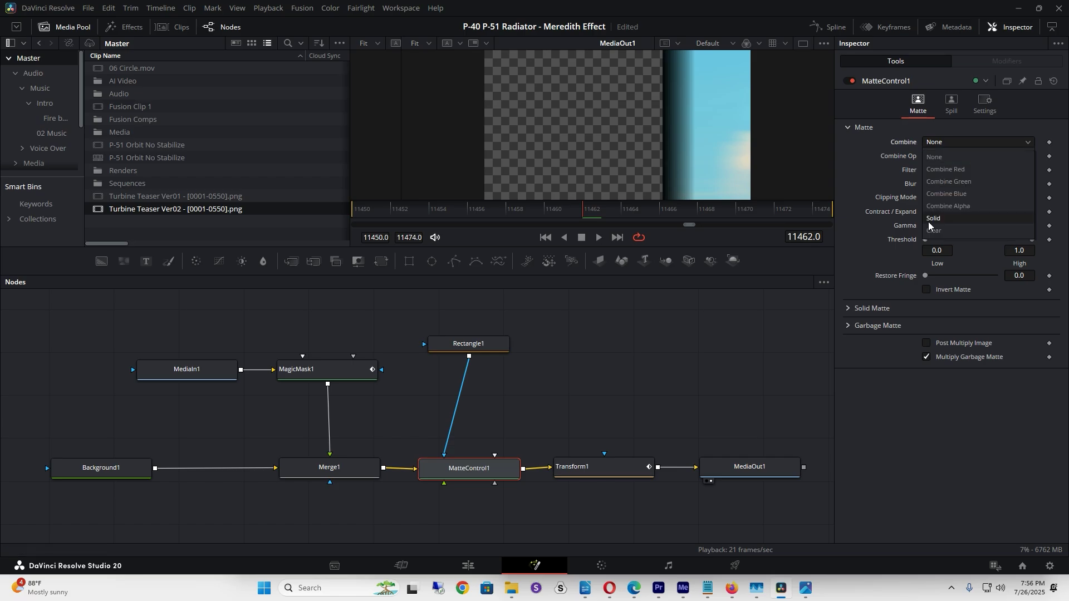
pyautogui.click(927, 226)
pyautogui.click(403, 211)
pyautogui.moveTo(402, 211); pyautogui.dragTo(620, 221)
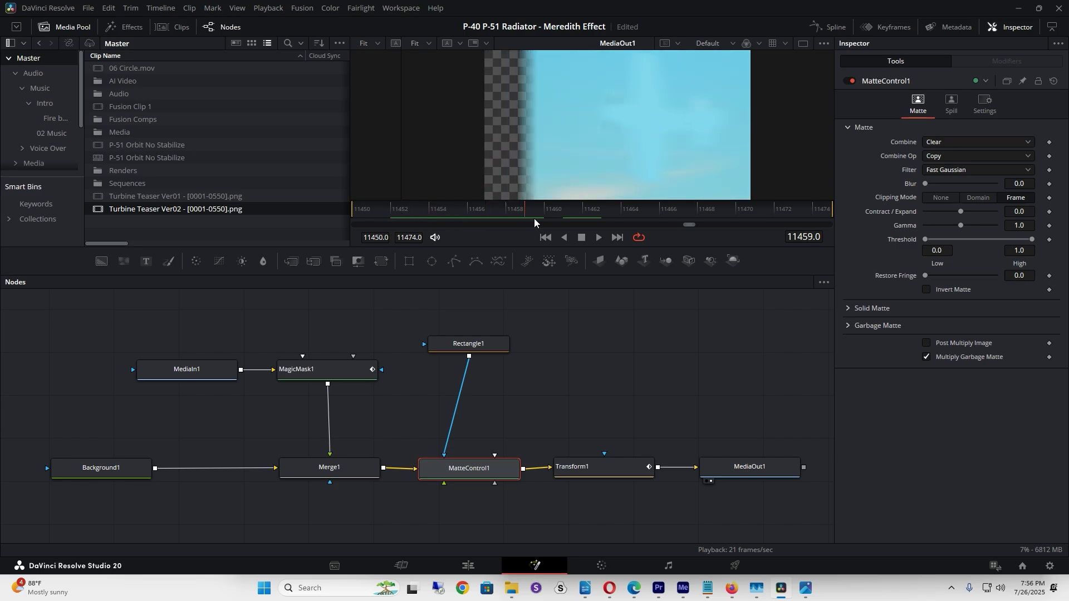